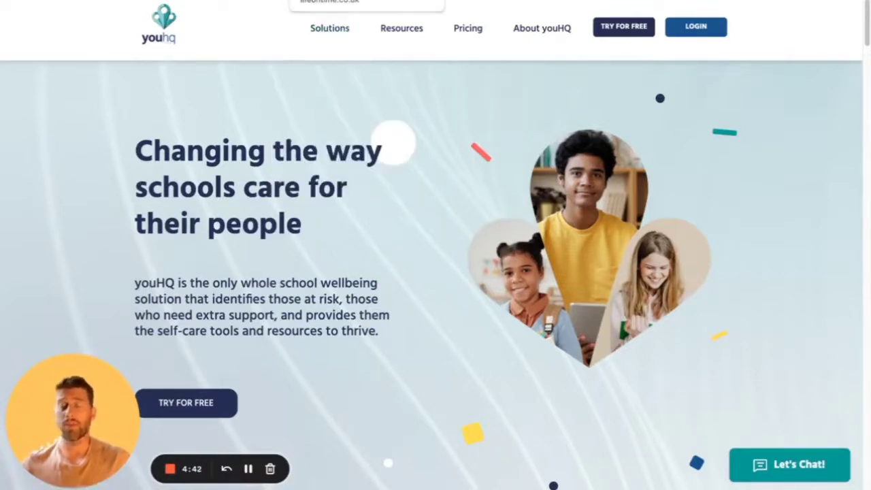
Step: Open the youHQ login page from the homepage
left_click(330, 2)
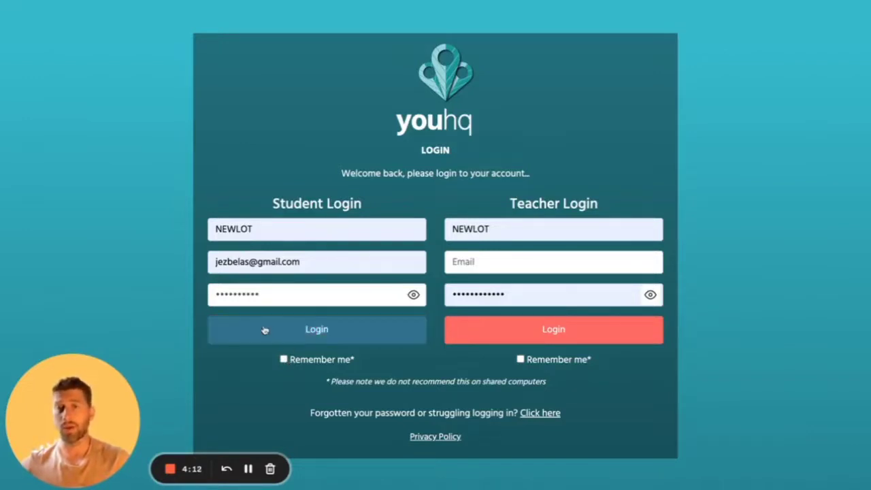
Step: Sign in, decline saving the password, and page through the intro slides to launch the surveys
left_click(324, 331)
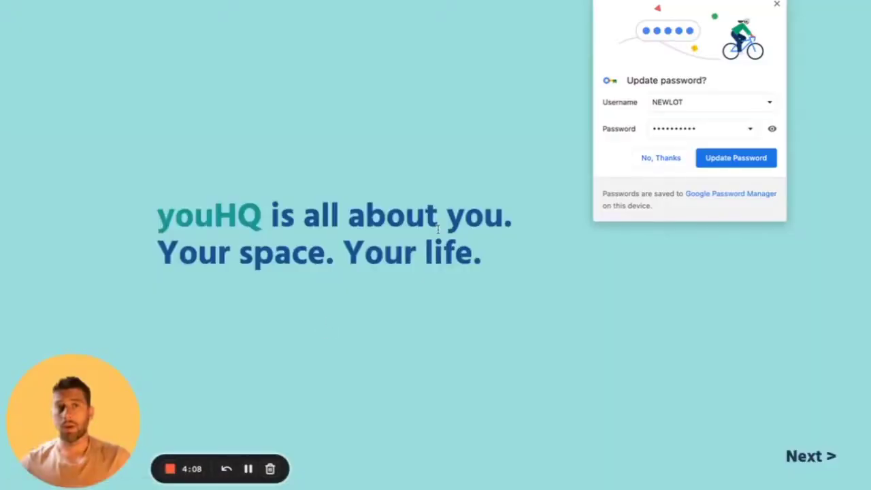
left_click(665, 159)
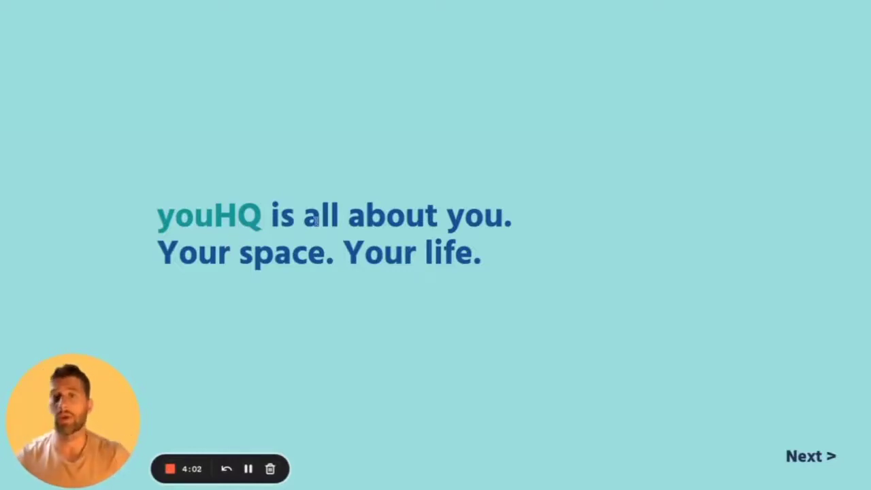
left_click(812, 459)
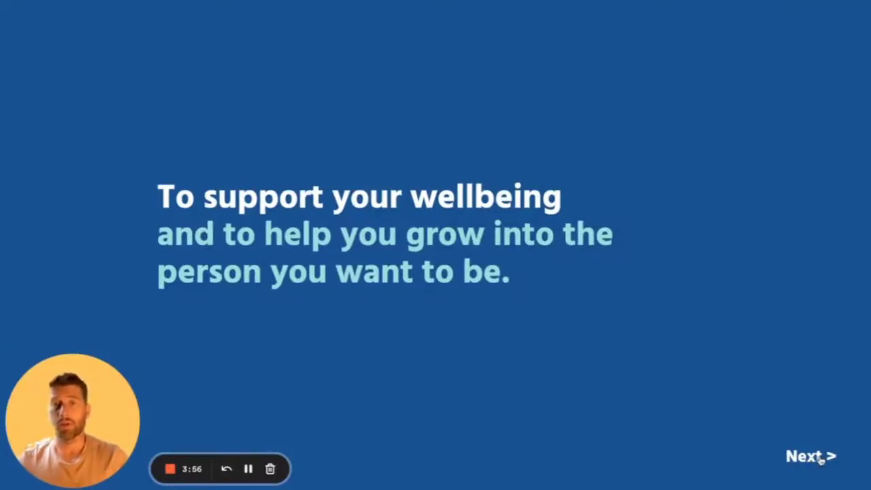
left_click(820, 459)
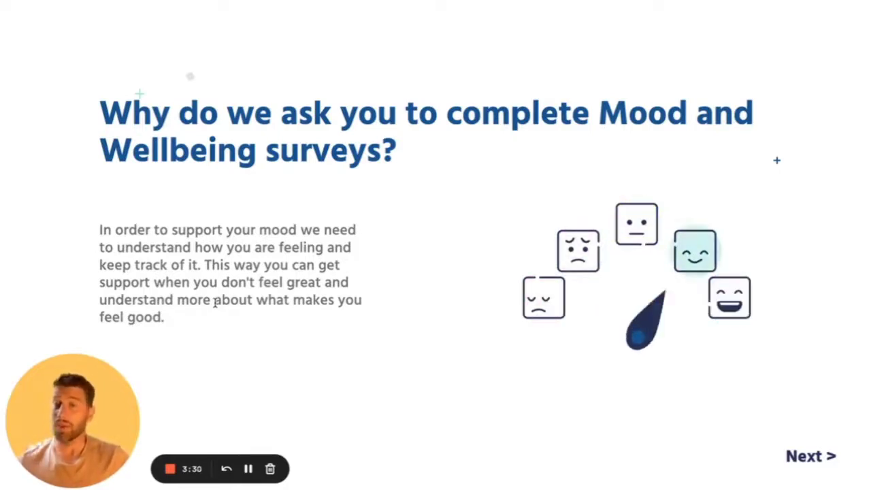
left_click(807, 455)
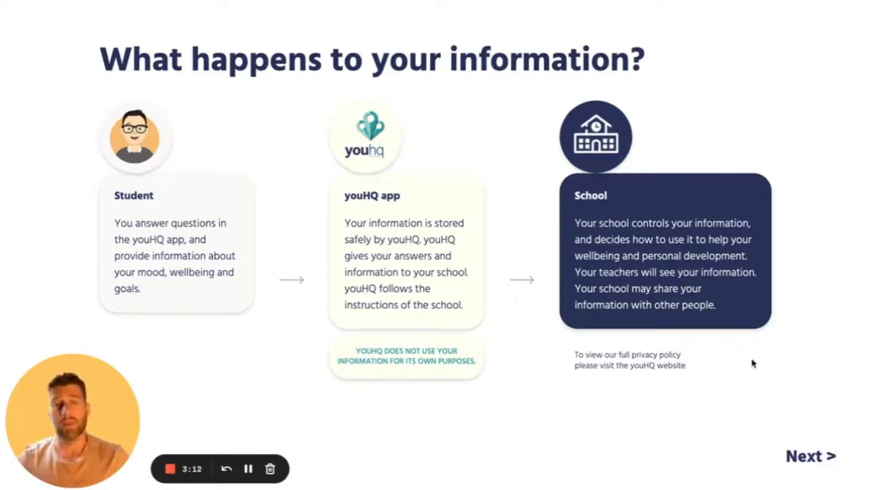
left_click(813, 460)
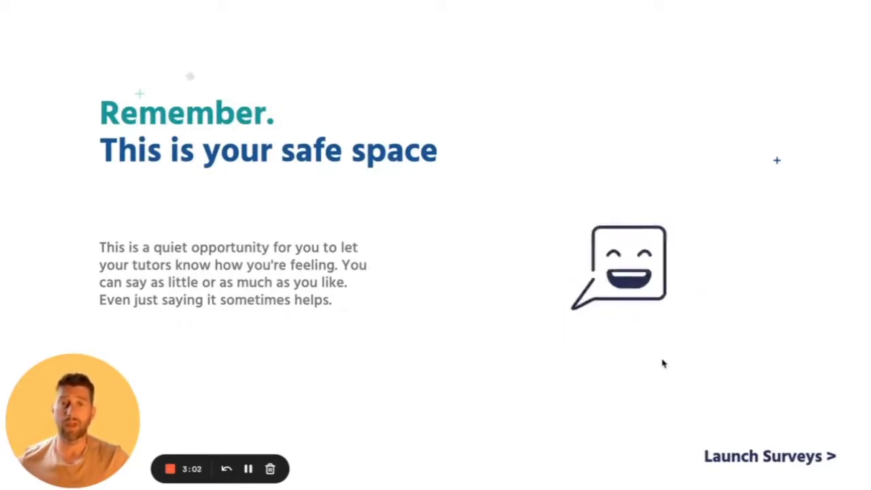
left_click(760, 455)
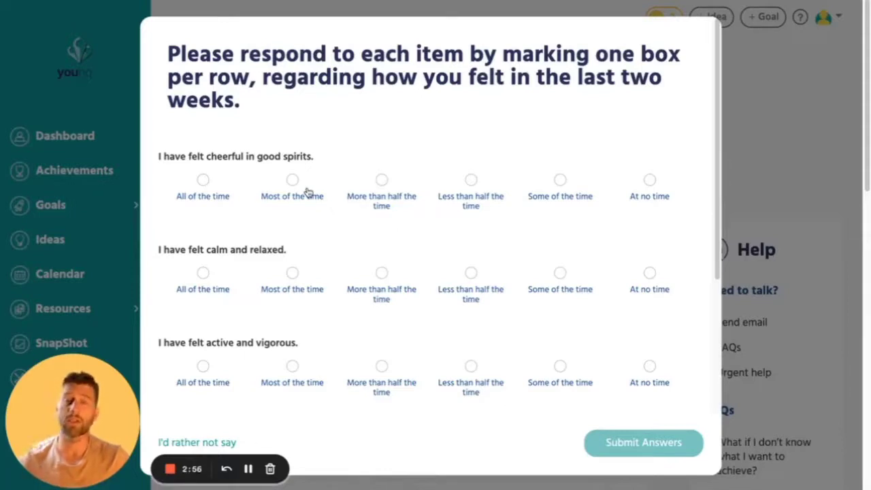
Step: Answer cheerful, calm and interest with Most of the time, active with All, rested with More than half, and submit
left_click(203, 182)
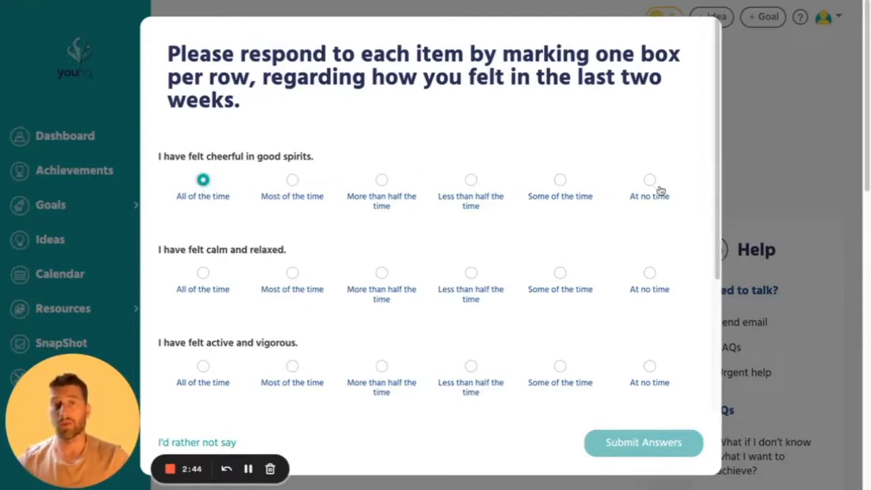
left_click(291, 181)
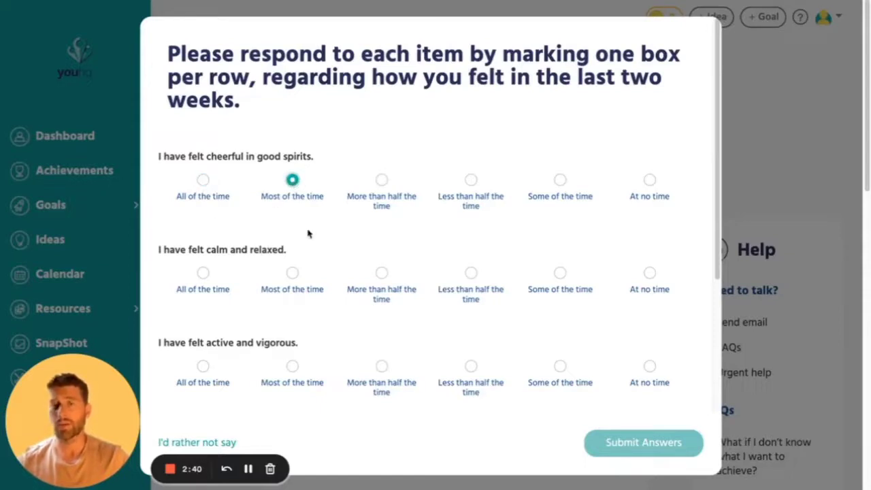
left_click(290, 275)
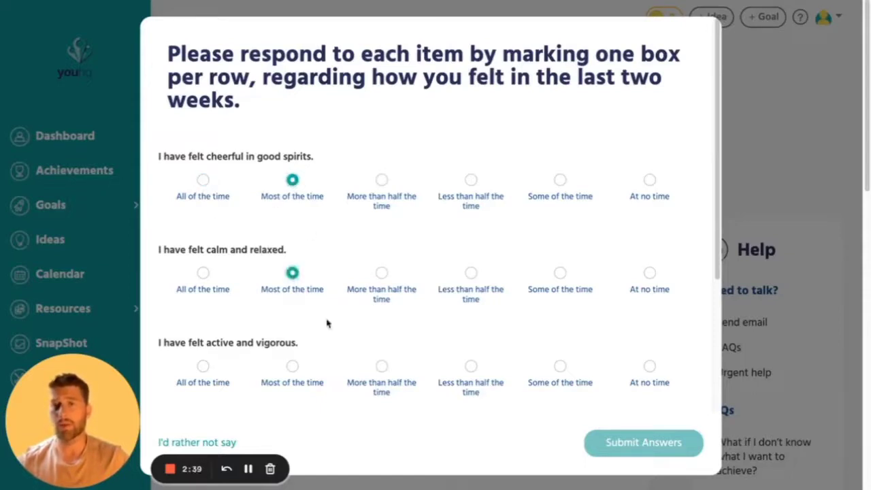
left_click(203, 366)
scroll(280, 350, "down", 1)
scroll(280, 349, "down", 2)
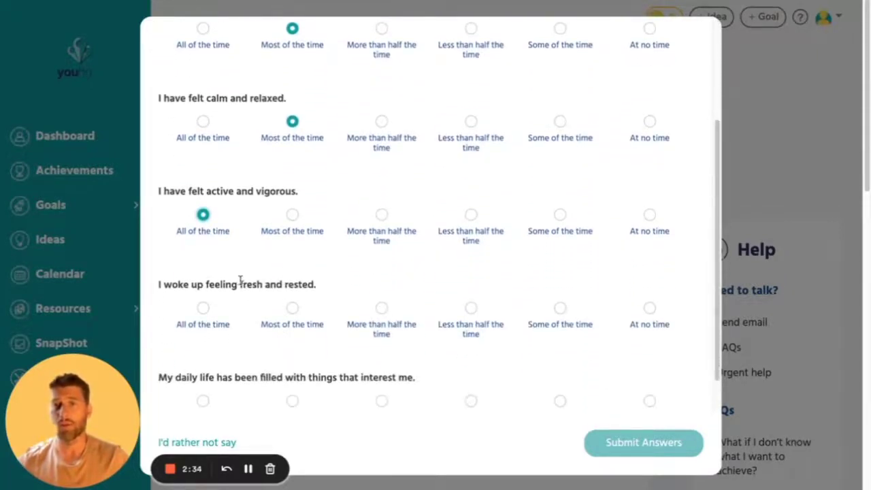
left_click(382, 308)
scroll(390, 318, "down", 1)
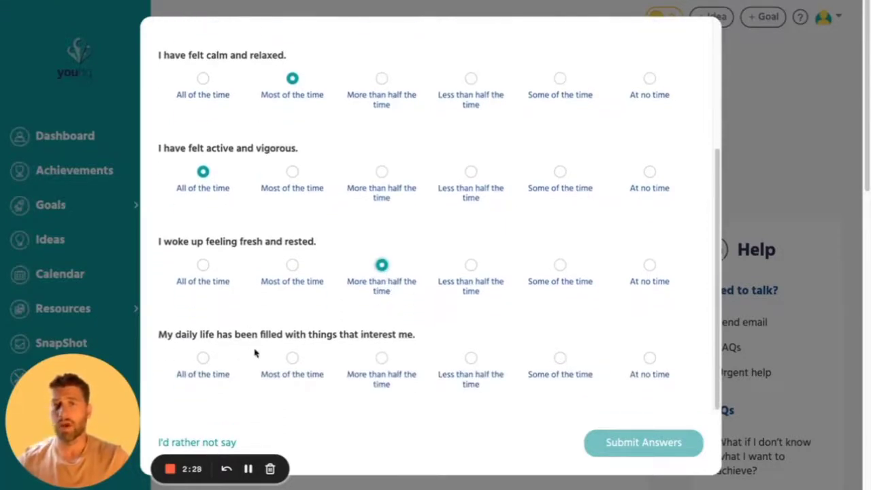
left_click(291, 358)
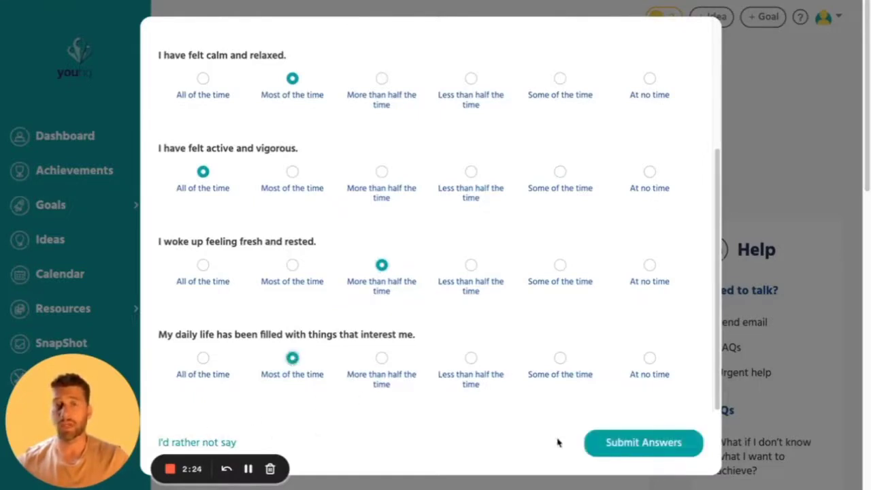
left_click(632, 444)
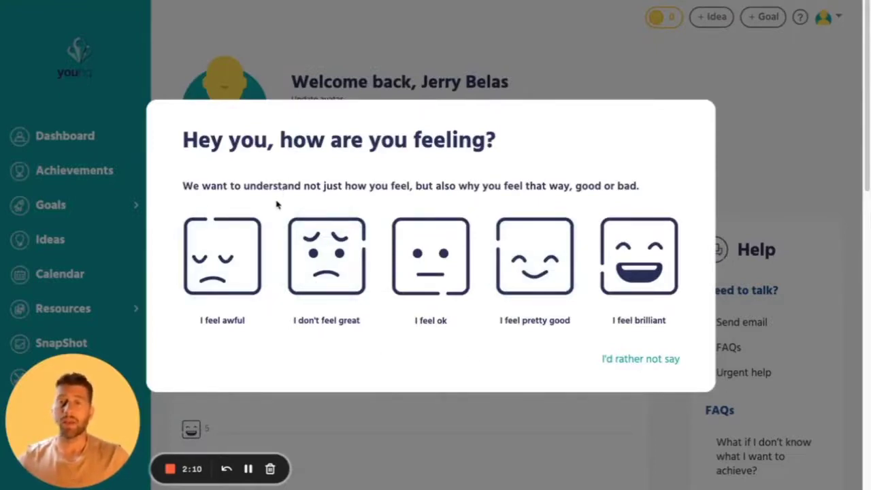
Step: Choose the 'I feel pretty good' mood and type 'I slept very wel' as the reason
left_click(232, 262)
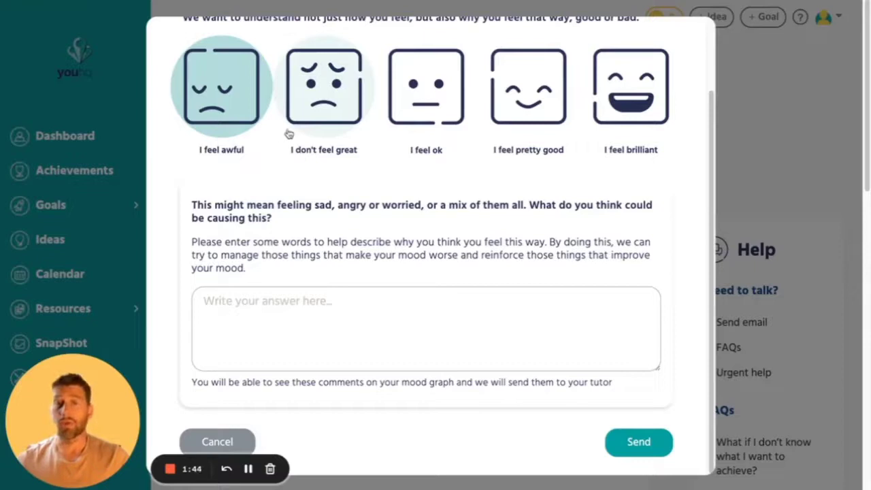
left_click(317, 124)
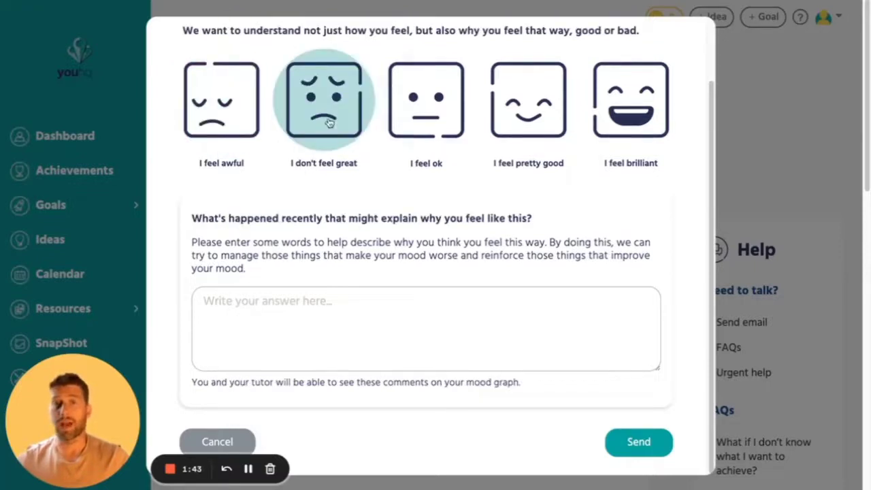
left_click(427, 124)
left_click(527, 126)
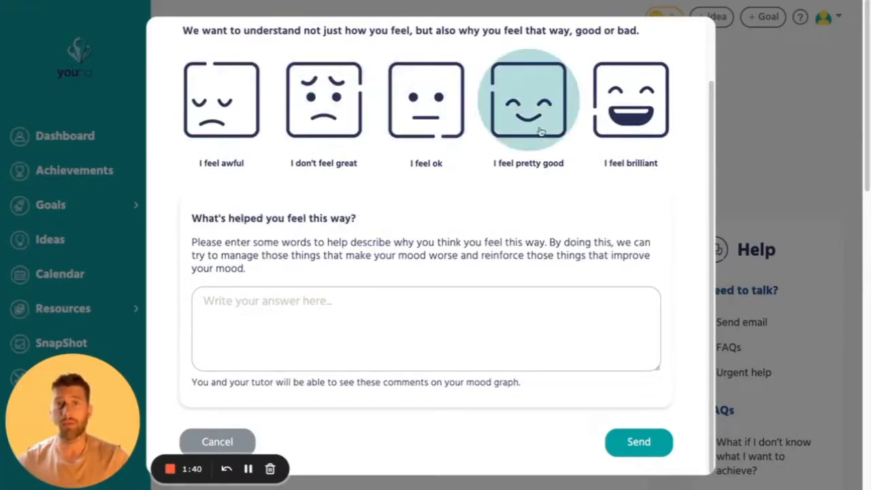
left_click(615, 122)
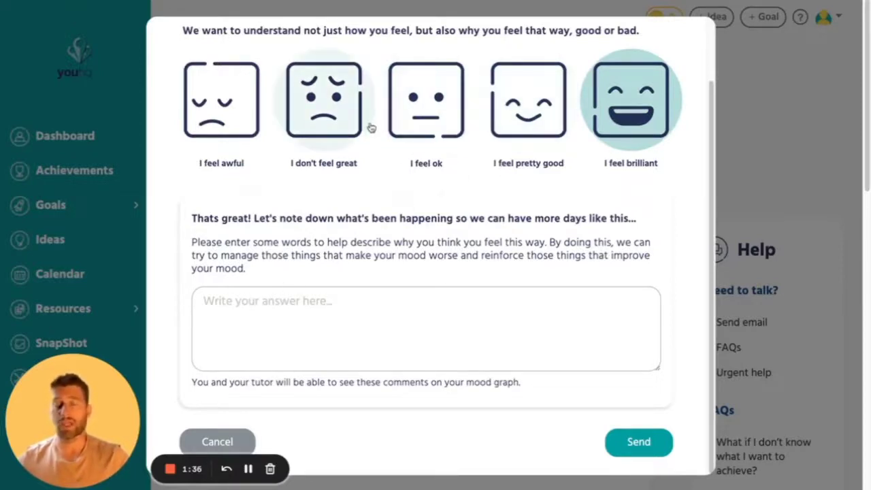
left_click(397, 304)
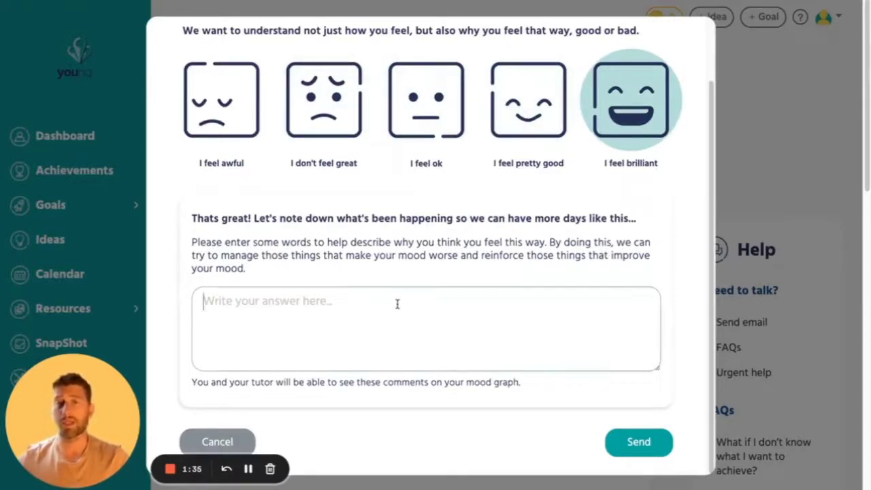
left_click(505, 114)
left_click(350, 309)
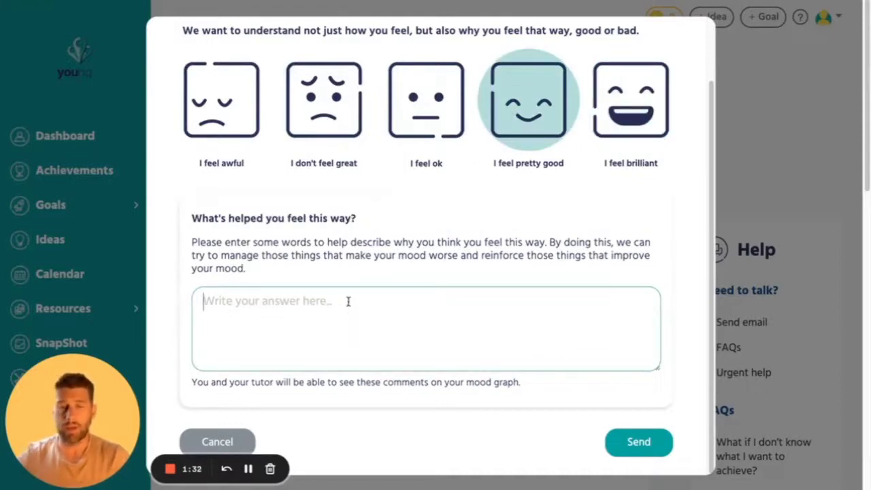
type("I slep")
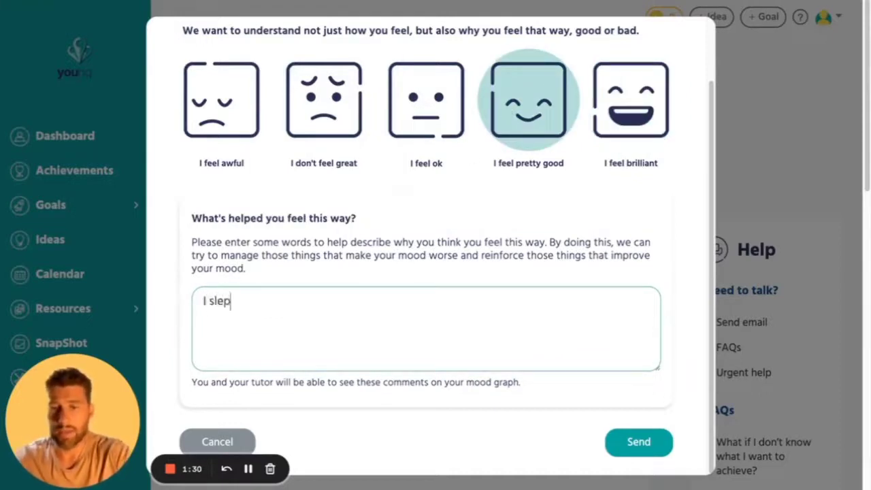
type("t very well")
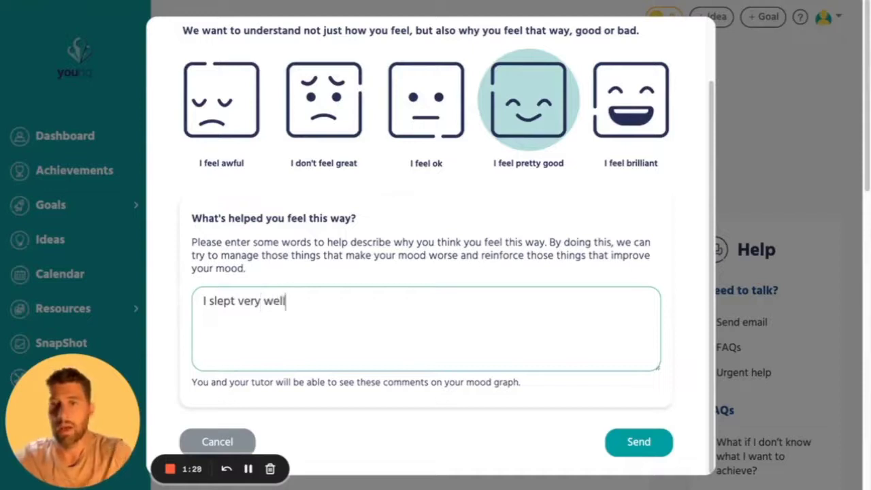
Step: Send the mood check-in, skip the values intro, and try Short - Dreads 2 hair and Big glasses on the avatar
left_click(638, 441)
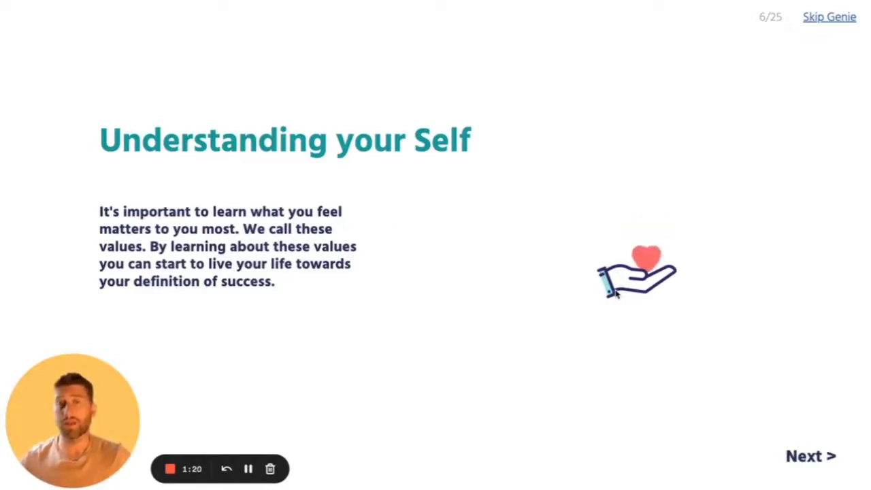
left_click(825, 18)
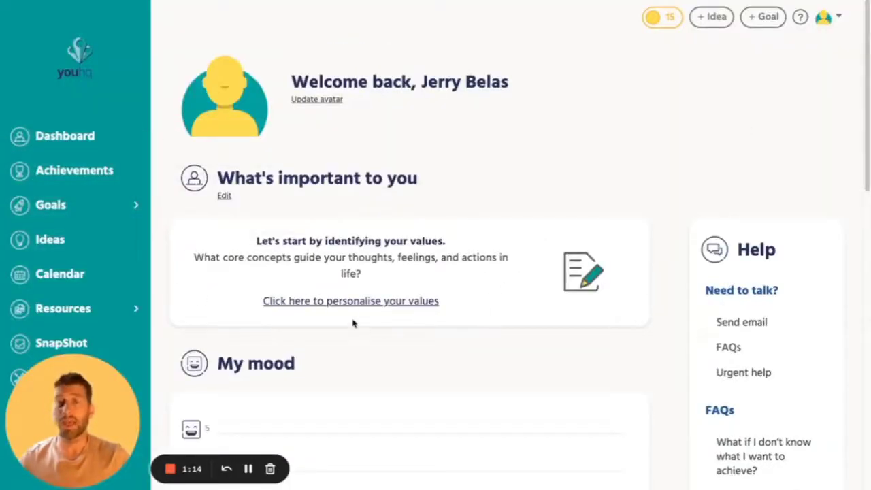
left_click(311, 102)
left_click(640, 236)
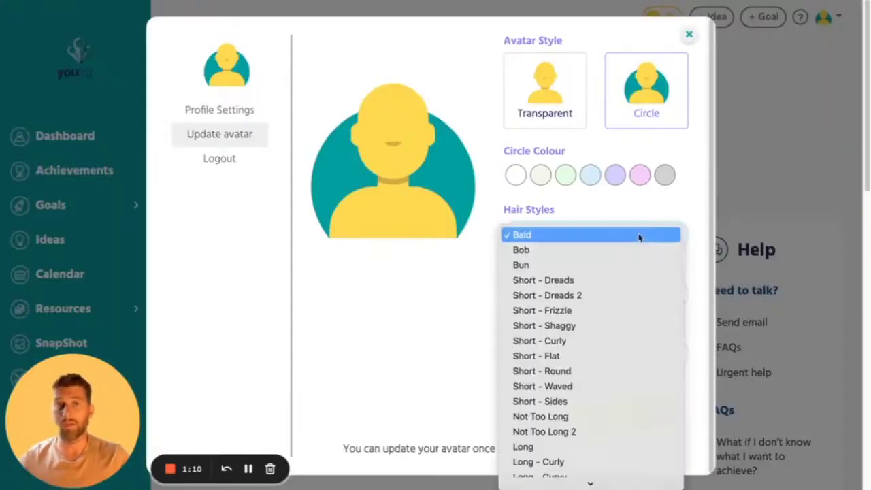
left_click(597, 297)
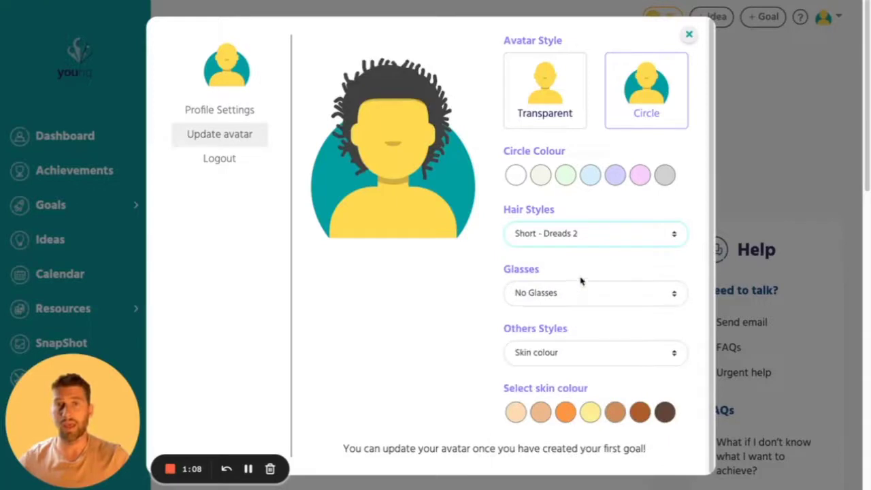
left_click(579, 292)
left_click(556, 344)
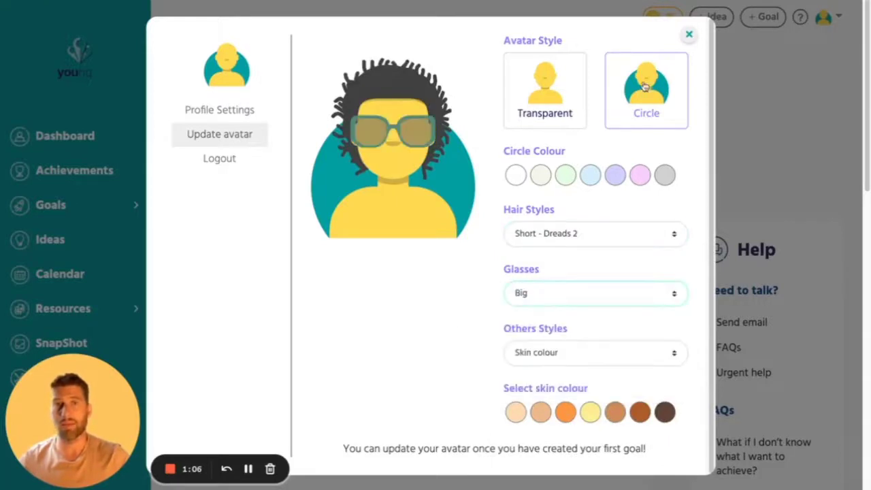
left_click(688, 34)
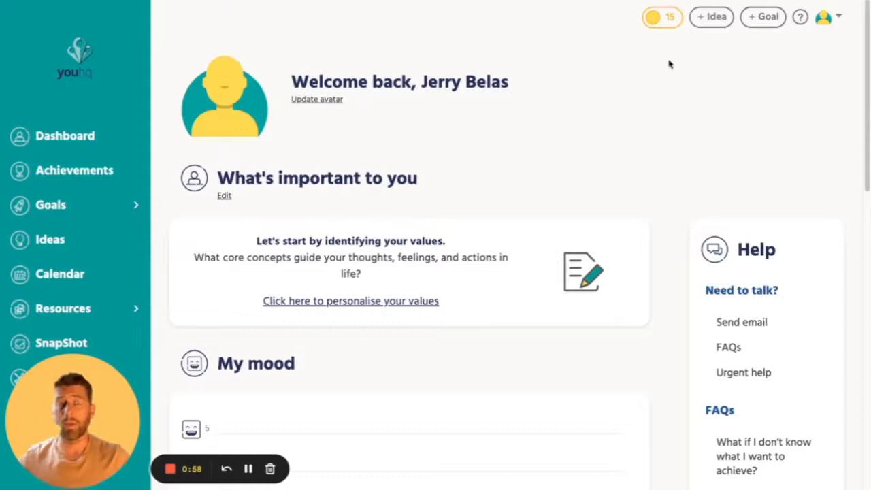
Step: View Profile Settings from the account menu, then log out of youHQ
left_click(839, 19)
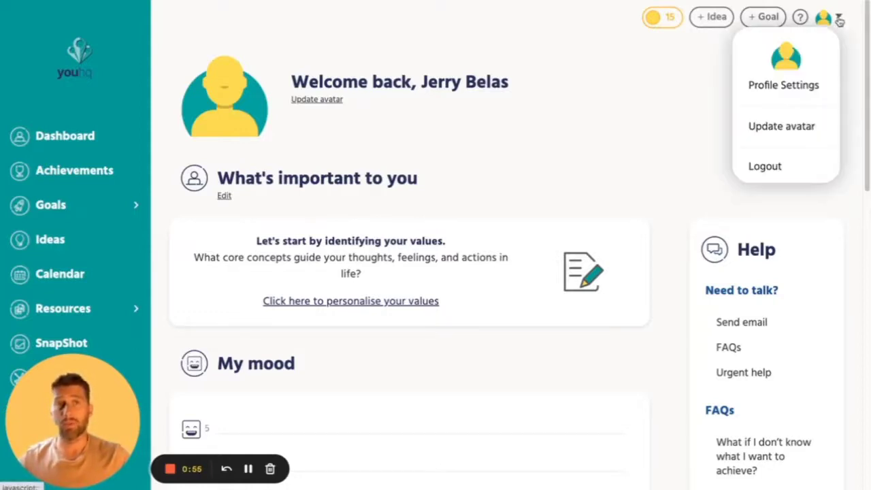
left_click(799, 87)
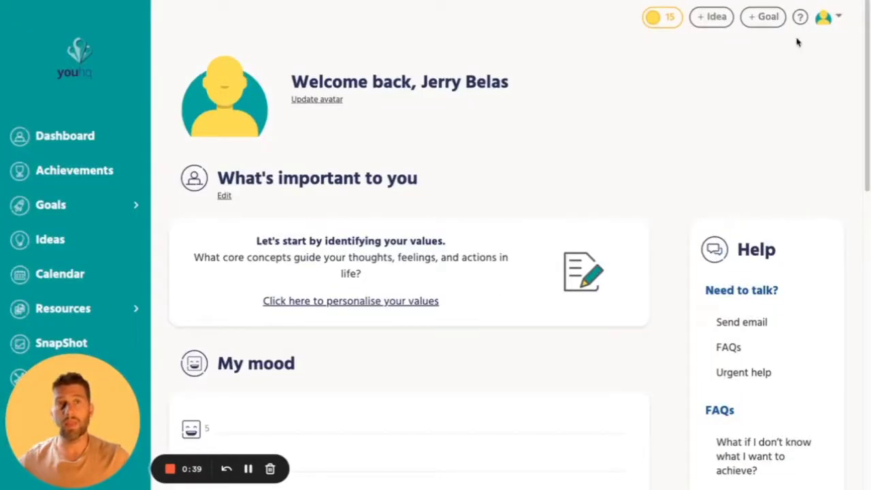
left_click(832, 21)
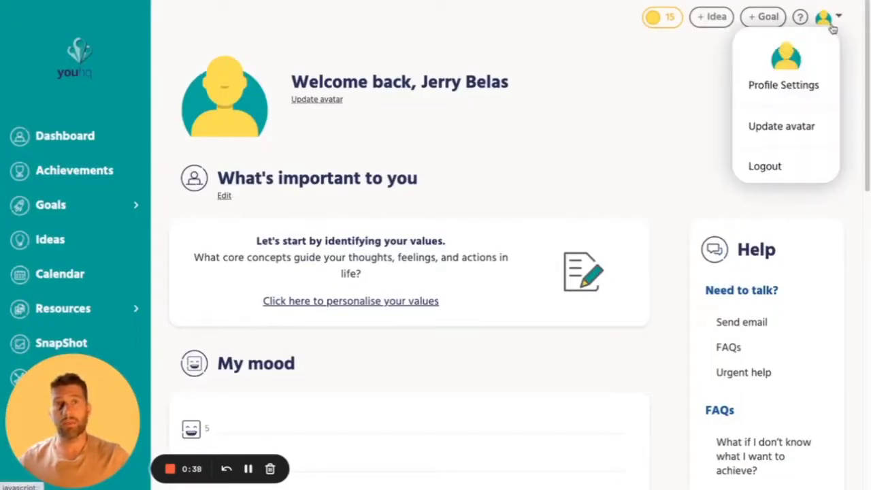
left_click(773, 168)
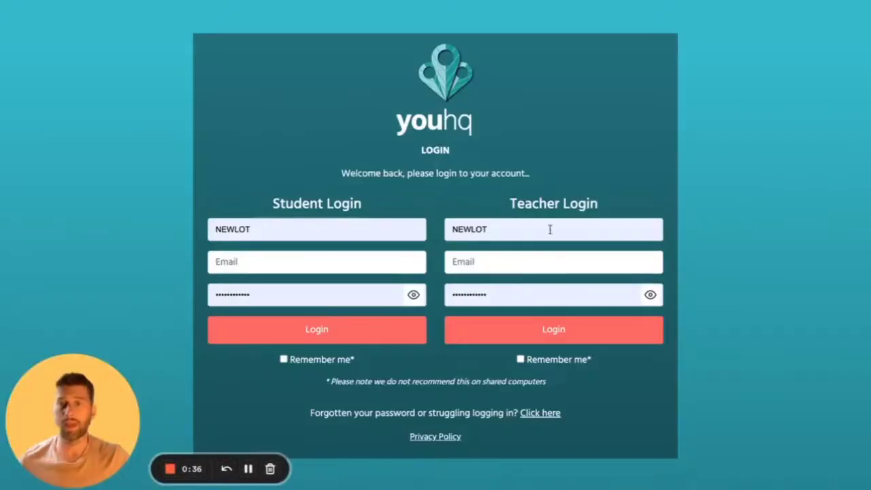